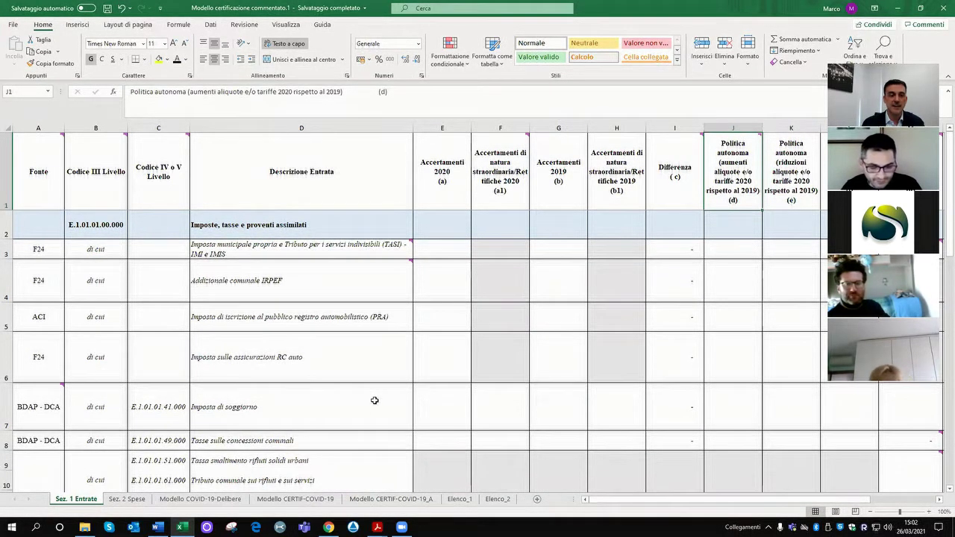
# Switch to Word and show the highlighted paragraph about the new revenue and expenditure entries in the certification model.
pyautogui.moveTo(306, 300)
pyautogui.moveTo(520, 219)
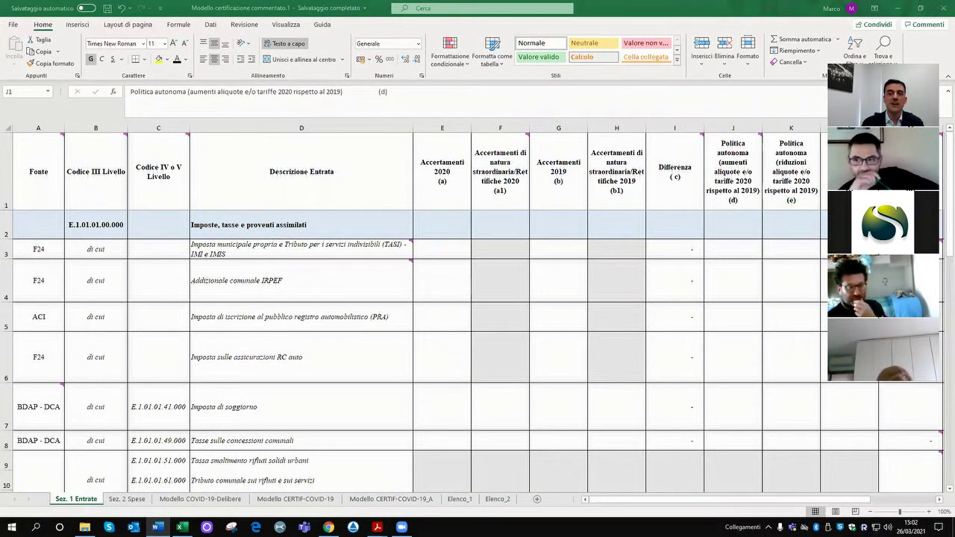
pyautogui.click(157, 527)
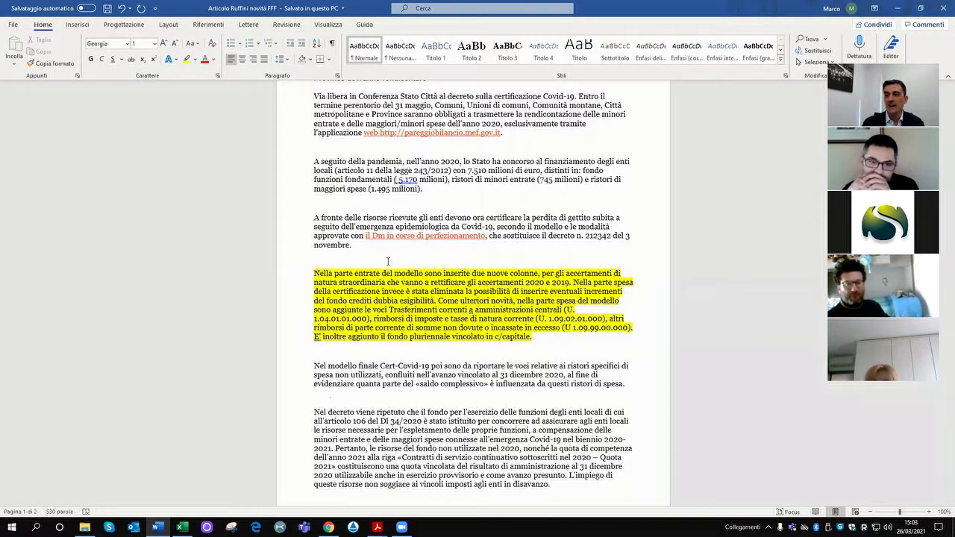
# Switch to Chrome and maximise the window showing the Arconet FAQ of 17 March.
pyautogui.hotkey('alt', 'Tab')
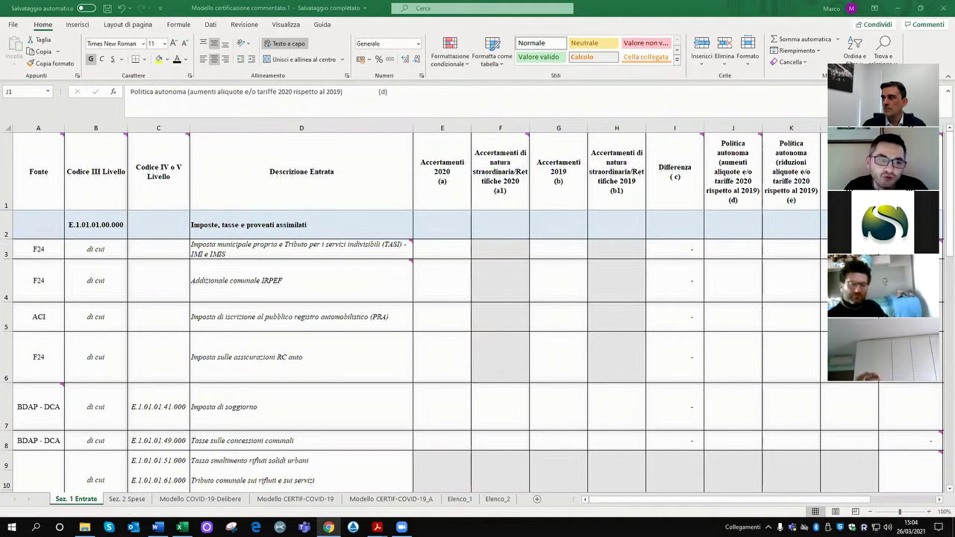
pyautogui.hotkey('alt', 'Tab')
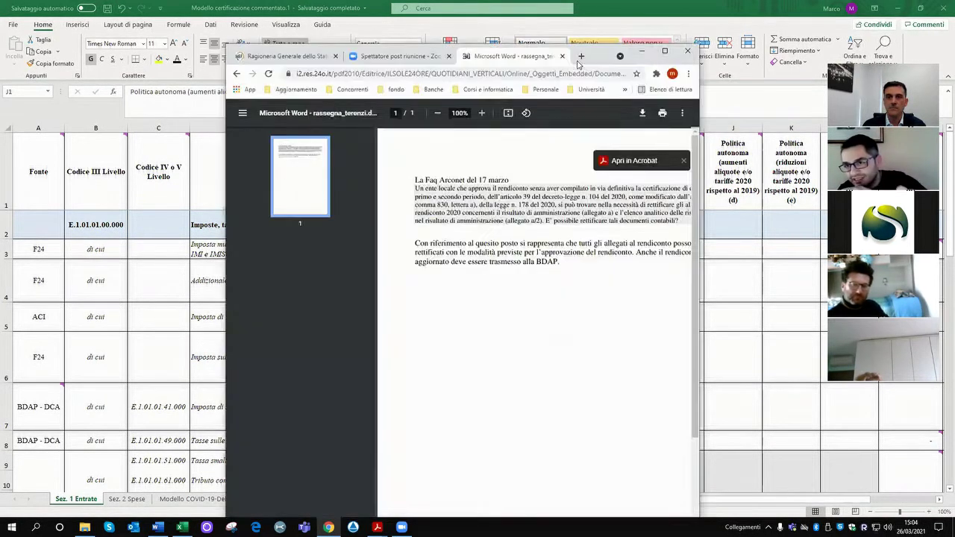
pyautogui.click(664, 52)
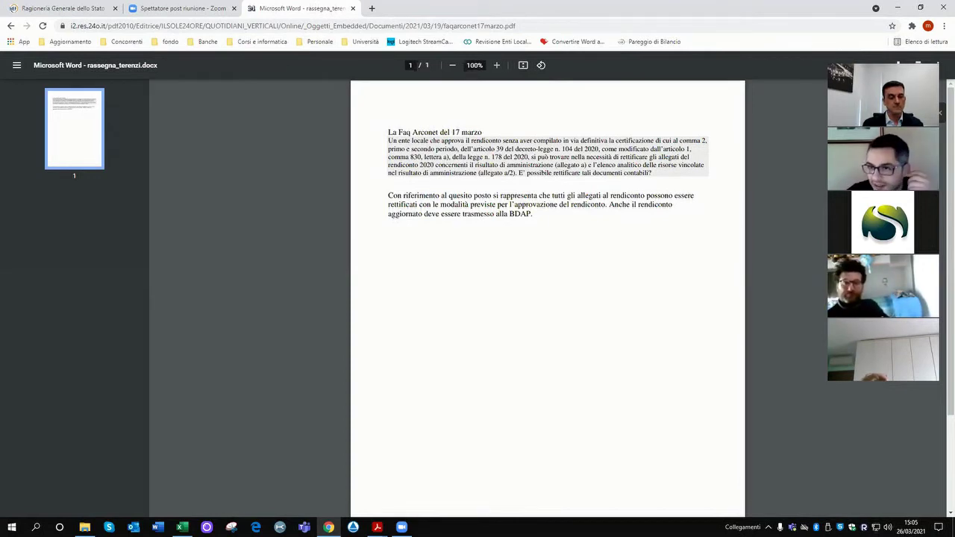
# Switch to Excel and highlight rows 23, 28, 16 and 15 in turn on the Sez. 2 Spese sheet.
pyautogui.hotkey('alt', 'Tab')
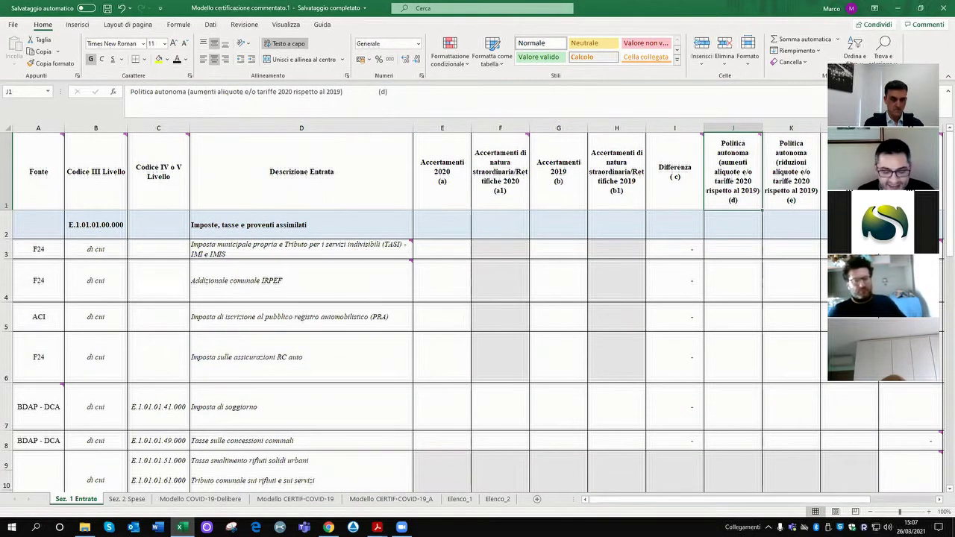
pyautogui.click(127, 499)
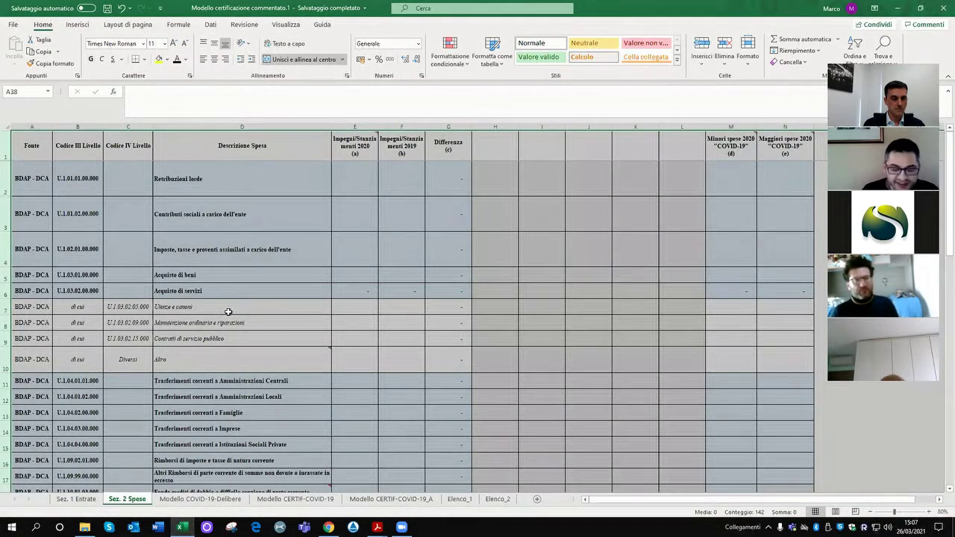
pyautogui.scroll(-1, 238, 293)
pyautogui.scroll(-3, 237, 294)
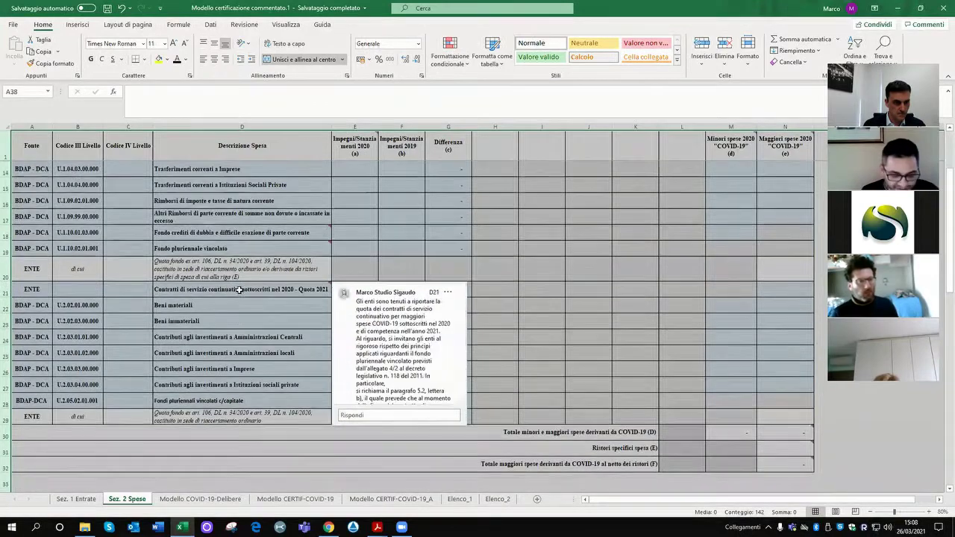
pyautogui.click(6, 323)
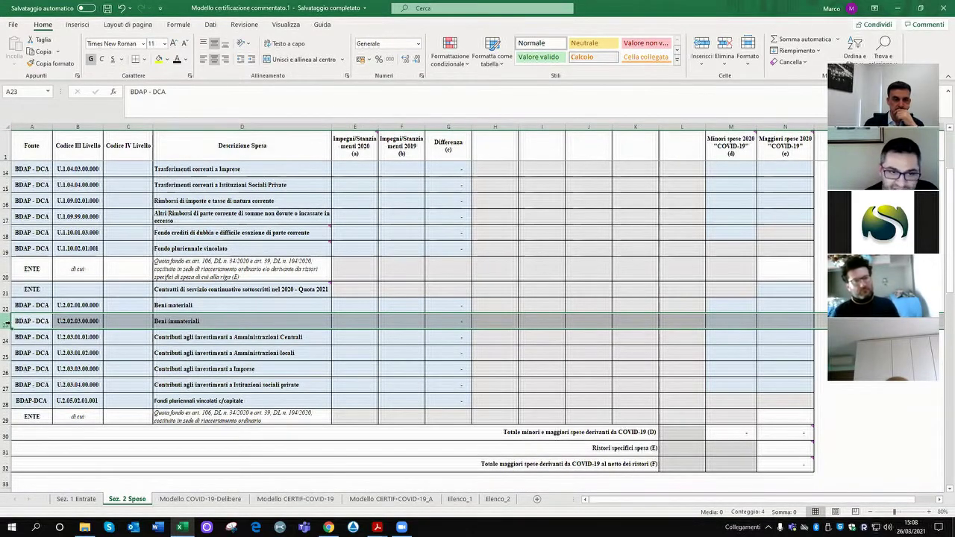
pyautogui.click(6, 401)
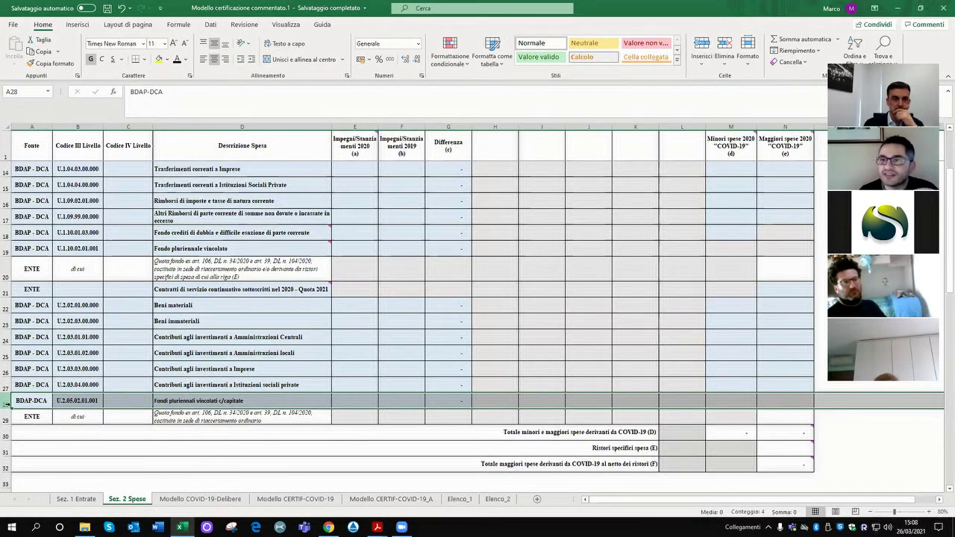
pyautogui.click(6, 201)
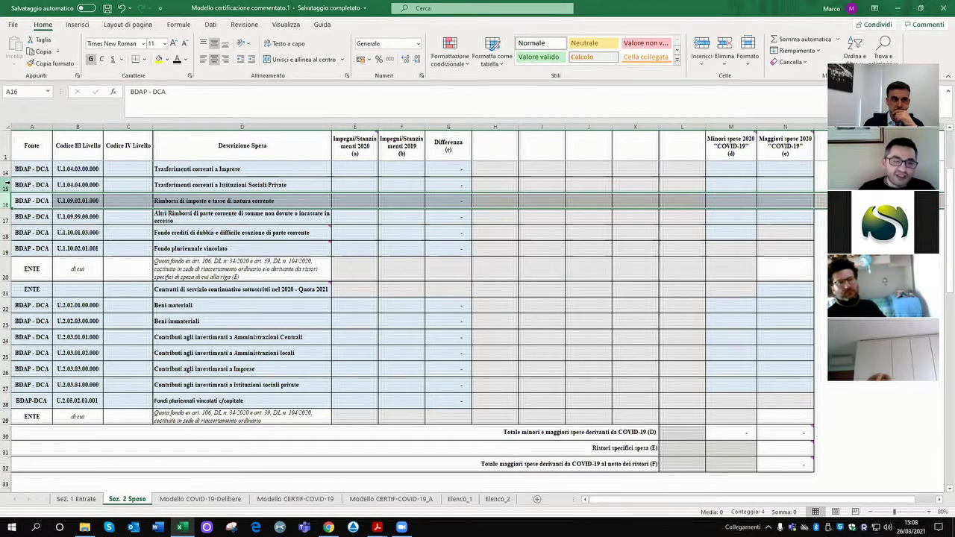
pyautogui.click(6, 185)
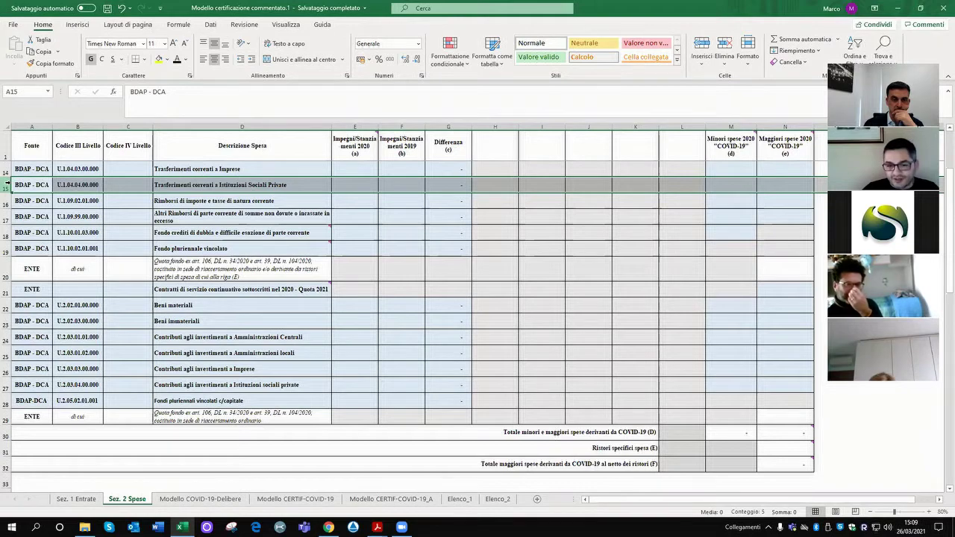
# Review the certified results and the unused specific spending grants section on the Modello CERTIF-COVID-19 sheet.
pyautogui.click(284, 502)
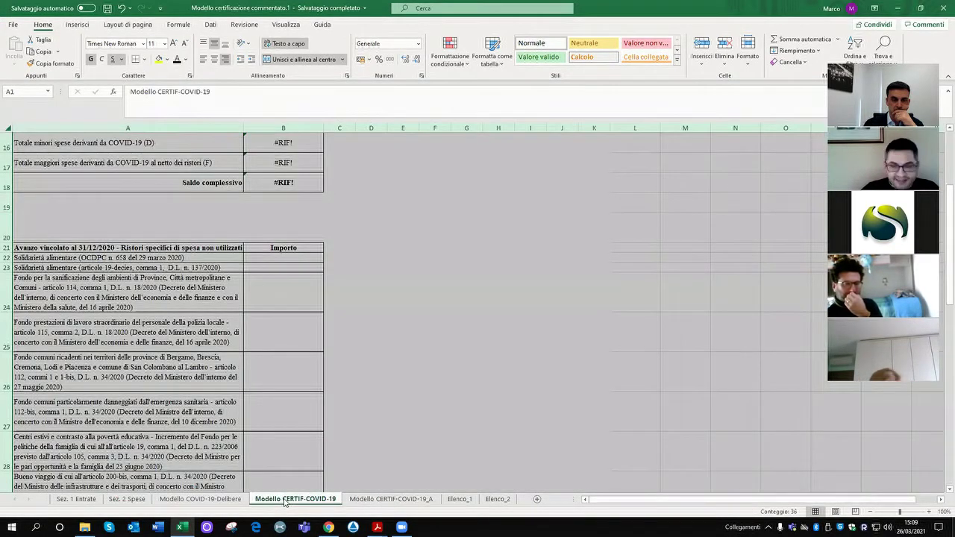
pyautogui.scroll(4, 205, 419)
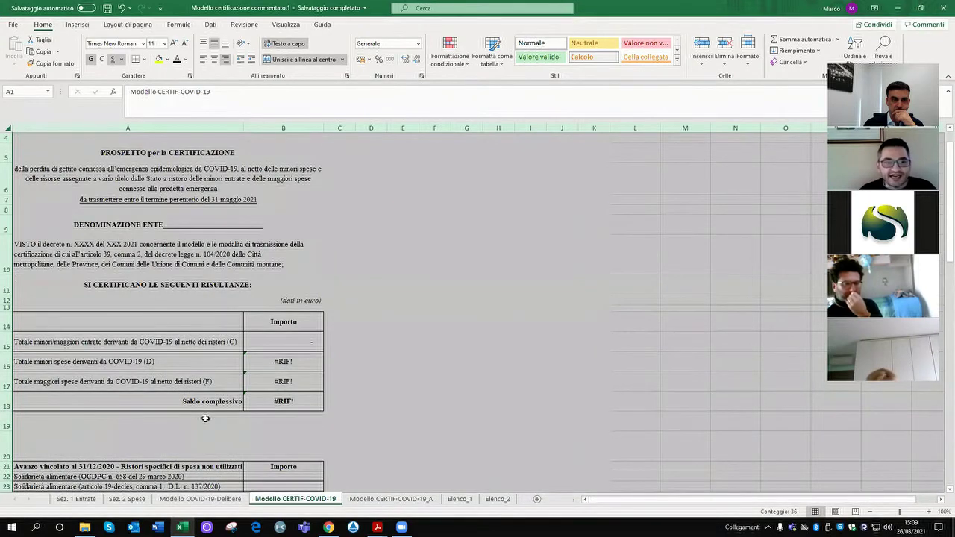
pyautogui.scroll(-2, 205, 419)
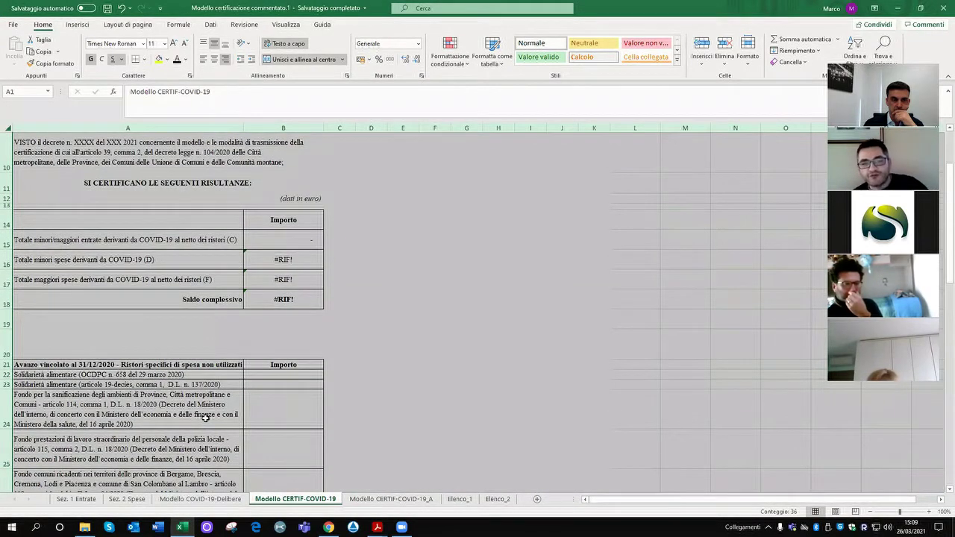
pyautogui.click(364, 347)
pyautogui.scroll(-1, 364, 362)
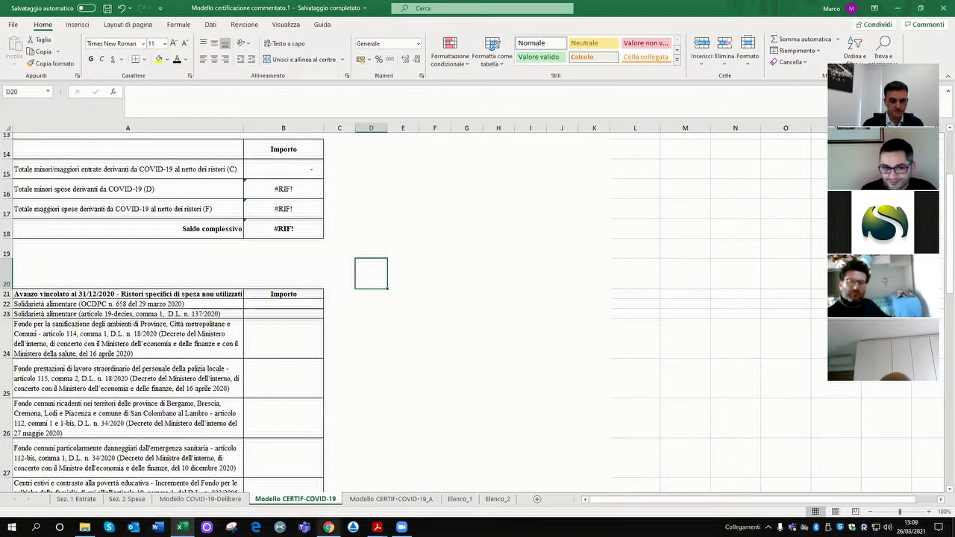
# Show the Sez. 1 Entrate sheet, and switch to Chrome to revisit the Arconet FAQ.
pyautogui.moveTo(328, 527)
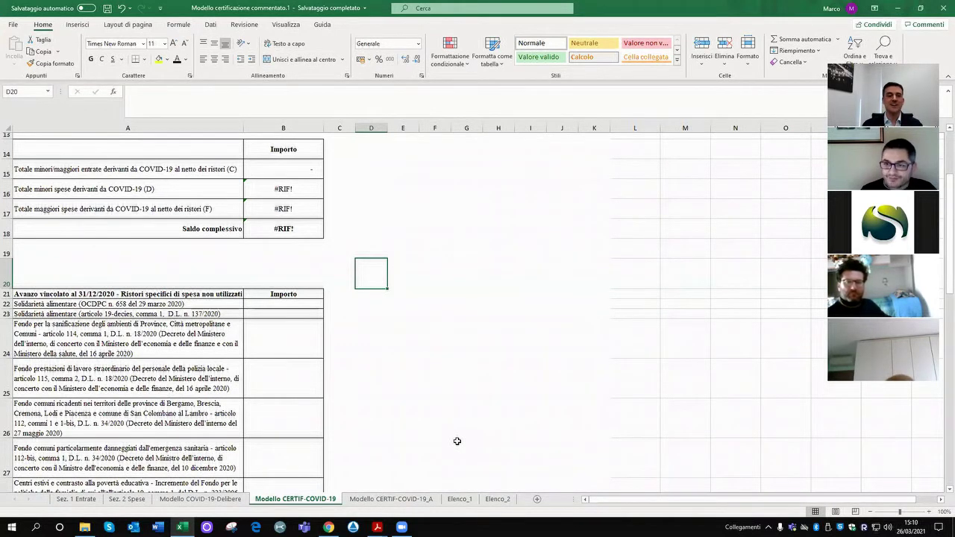
pyautogui.click(77, 499)
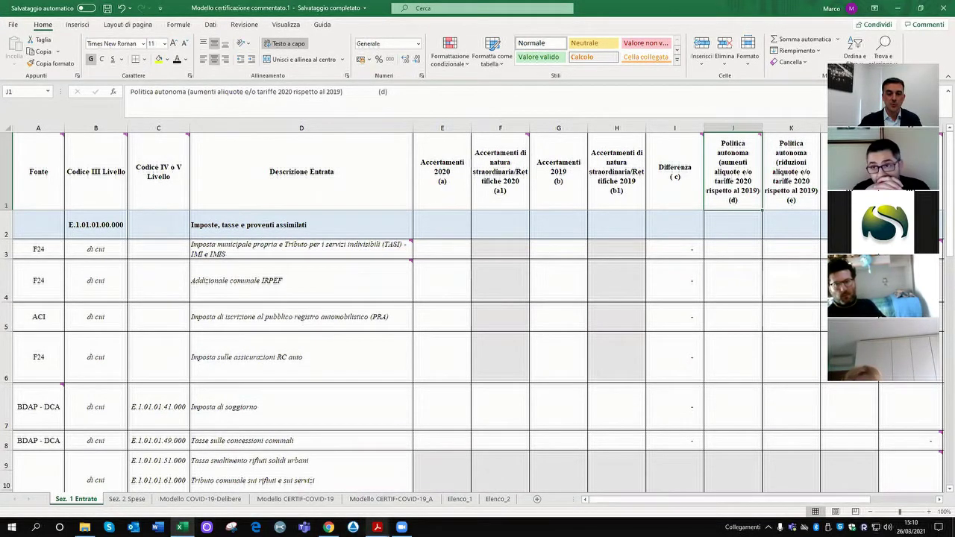
pyautogui.moveTo(378, 527)
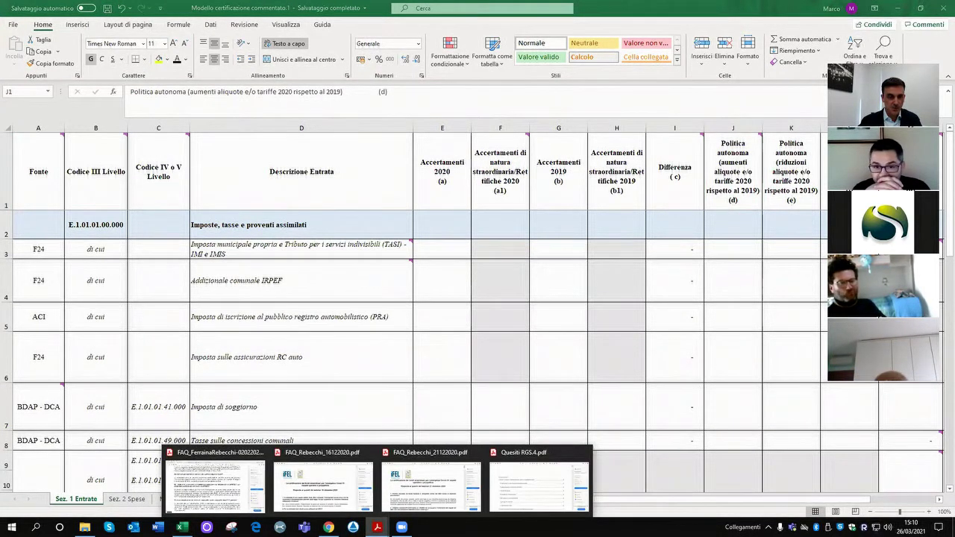
pyautogui.click(329, 527)
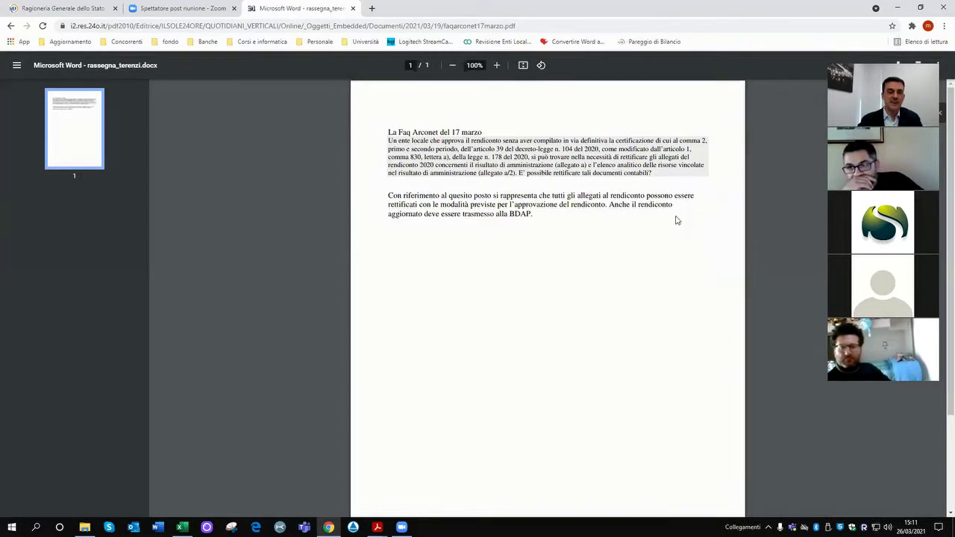
# Switch back to Excel and view the comment on the BDAP - DCA source cell of the Imposta di soggiorno row.
pyautogui.hotkey('alt', 'Tab')
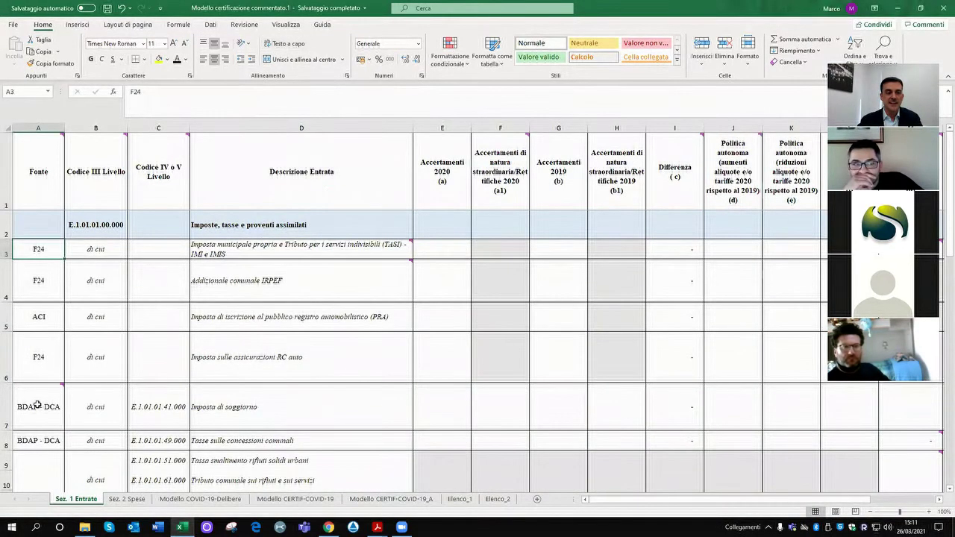
pyautogui.click(33, 403)
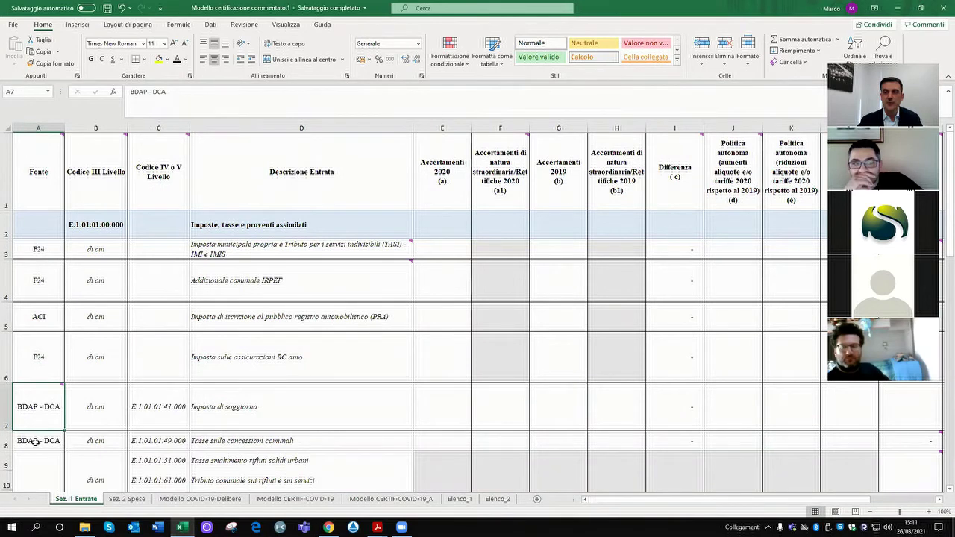
pyautogui.moveTo(38, 409)
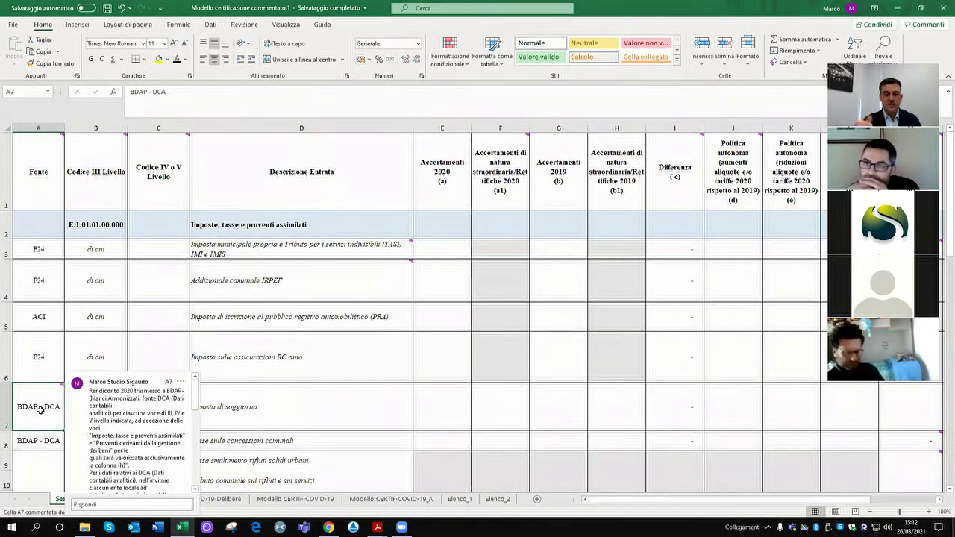
pyautogui.click(295, 357)
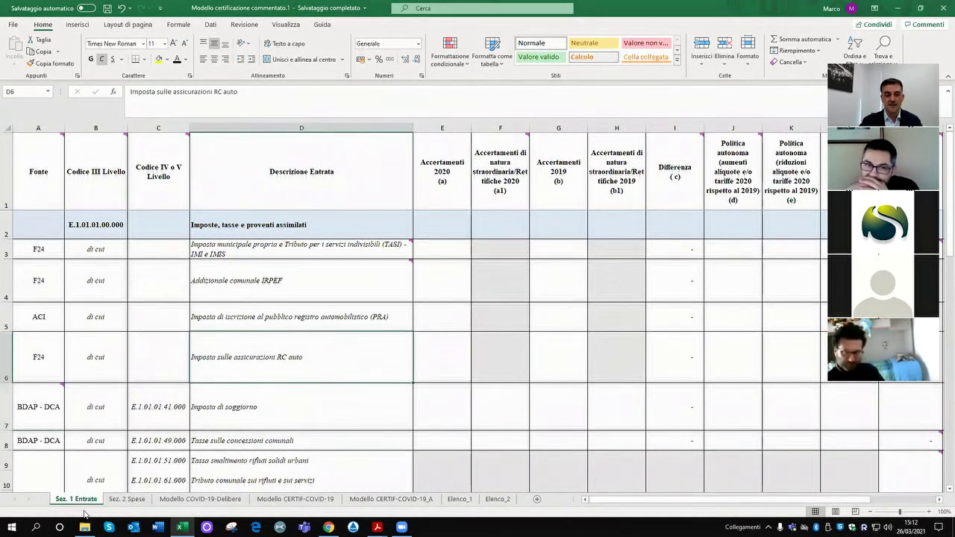
# Locate the Ristori specifici entrata (B) row on Sez. 1 Entrate and view the comment on cell N35.
pyautogui.moveTo(273, 266)
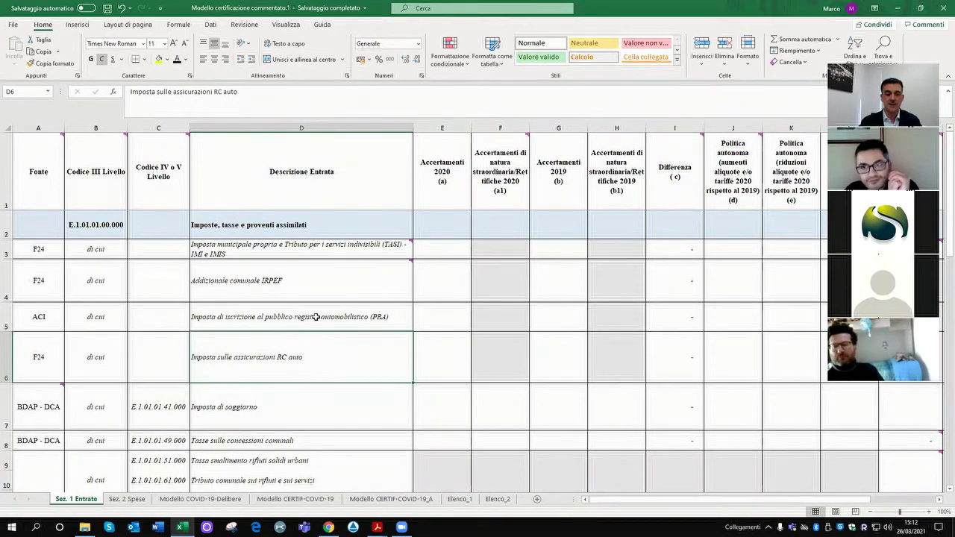
pyautogui.scroll(-9, 379, 274)
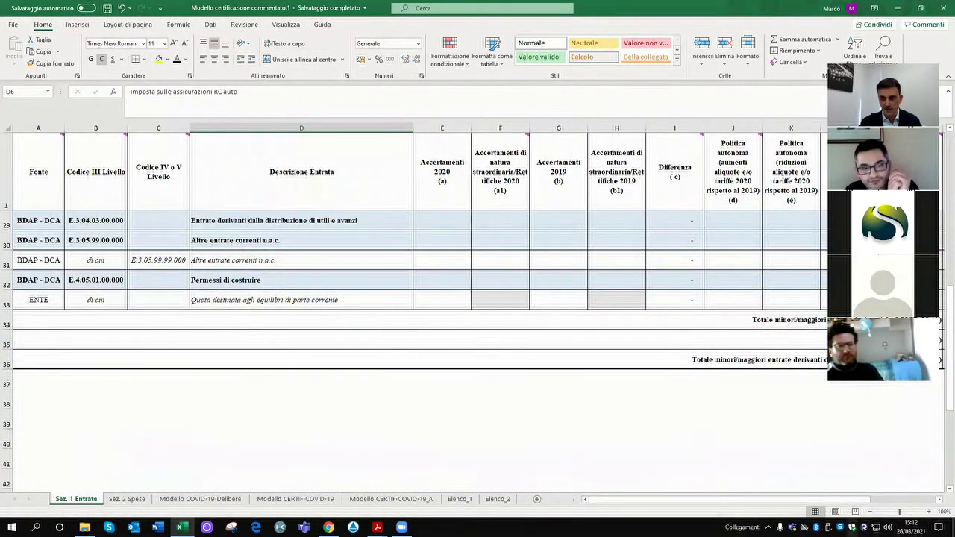
pyautogui.click(940, 504)
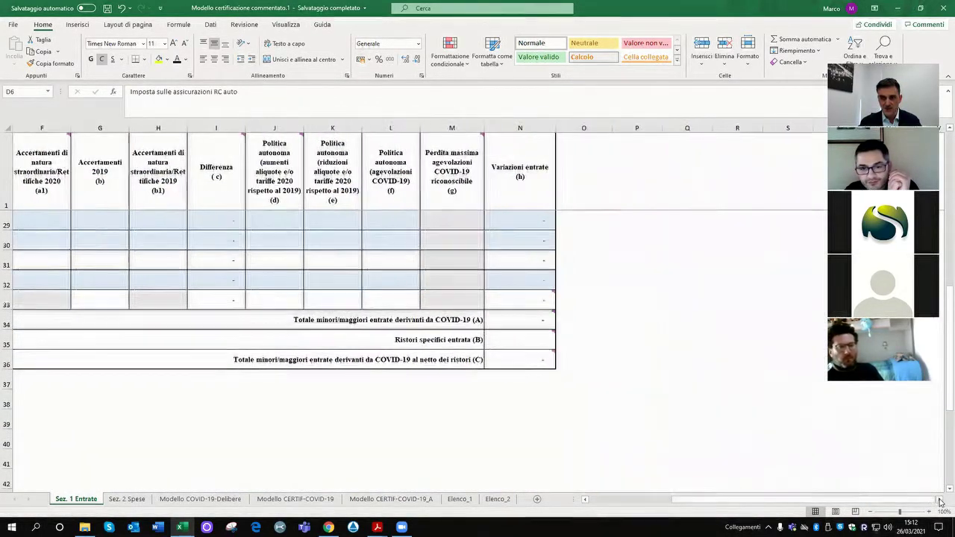
pyautogui.click(423, 338)
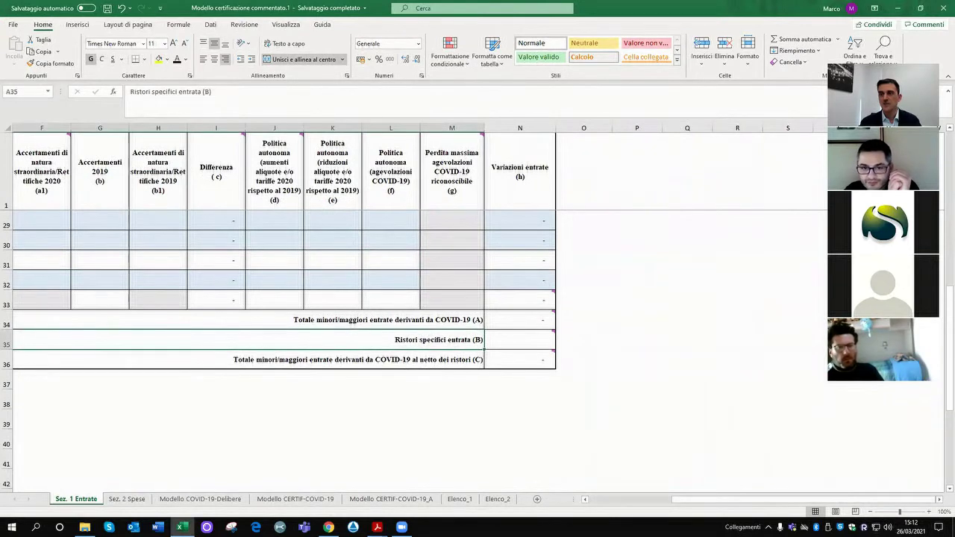
pyautogui.moveTo(509, 340)
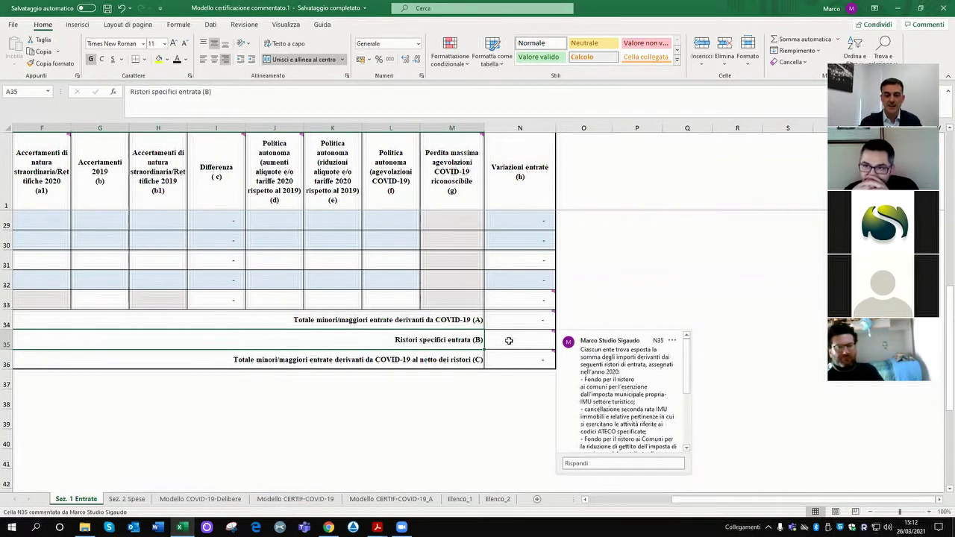
# Look at Modello CERTIF-COVID-19_A, and select the Solidarietà alimentare (OCDPC n. 658) entry on the Modello CERTIF-COVID-19 sheet.
pyautogui.click(370, 499)
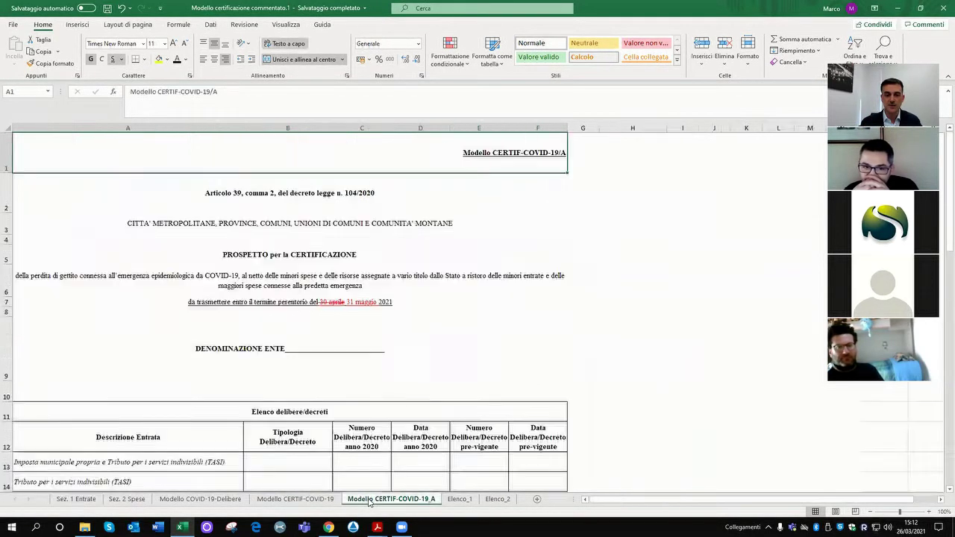
pyautogui.click(328, 500)
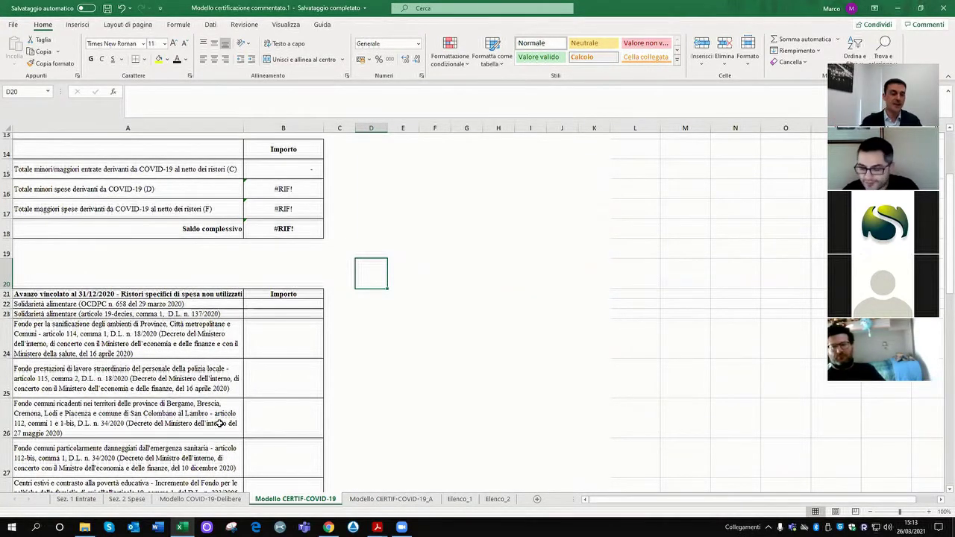
pyautogui.click(46, 303)
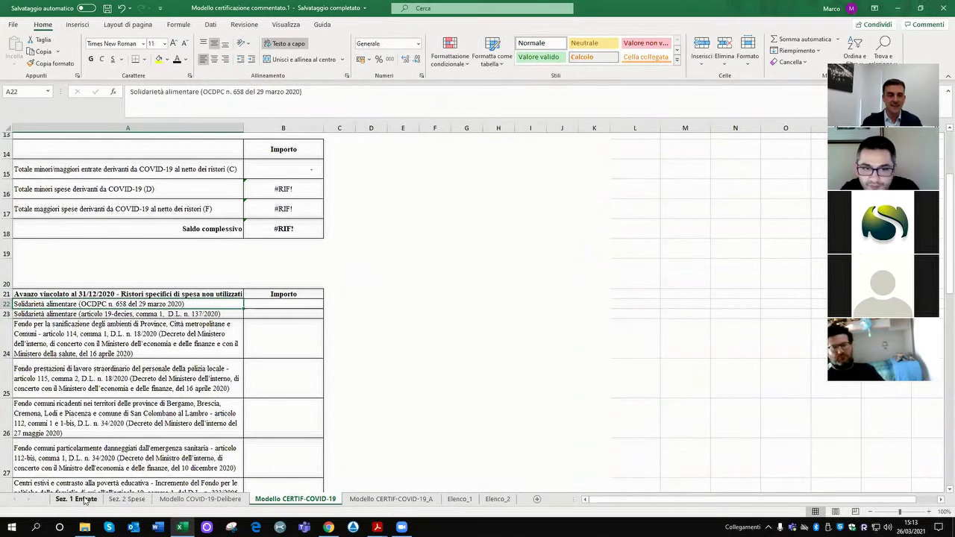
# Return to the Sez. 1 Entrate sheet and show its first columns alongside the final revenue rows.
pyautogui.click(82, 499)
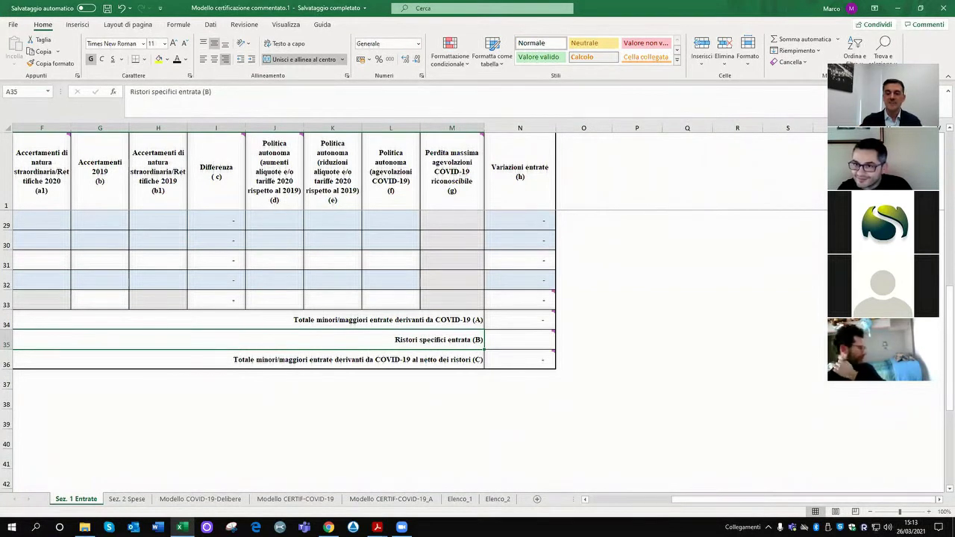
pyautogui.moveTo(673, 501); pyautogui.dragTo(590, 505)
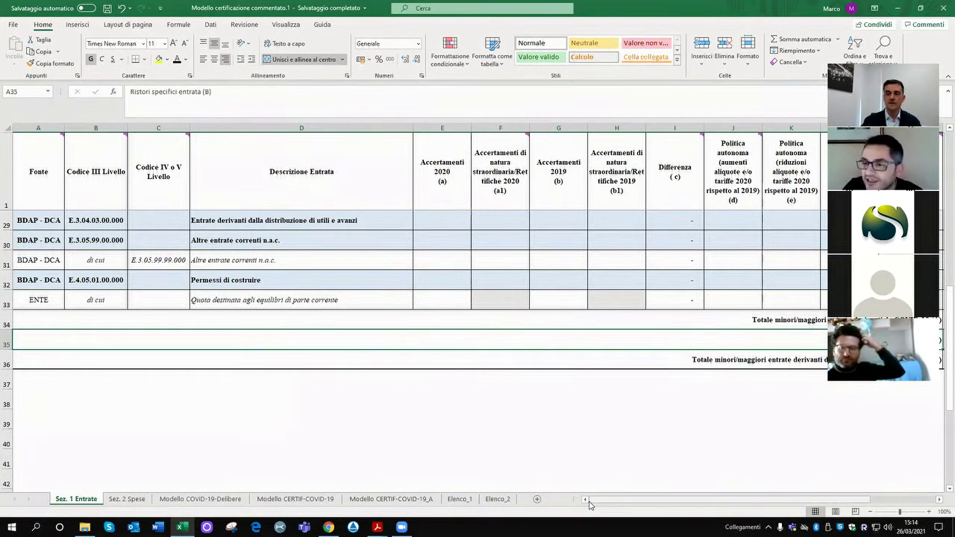
pyautogui.moveTo(328, 528)
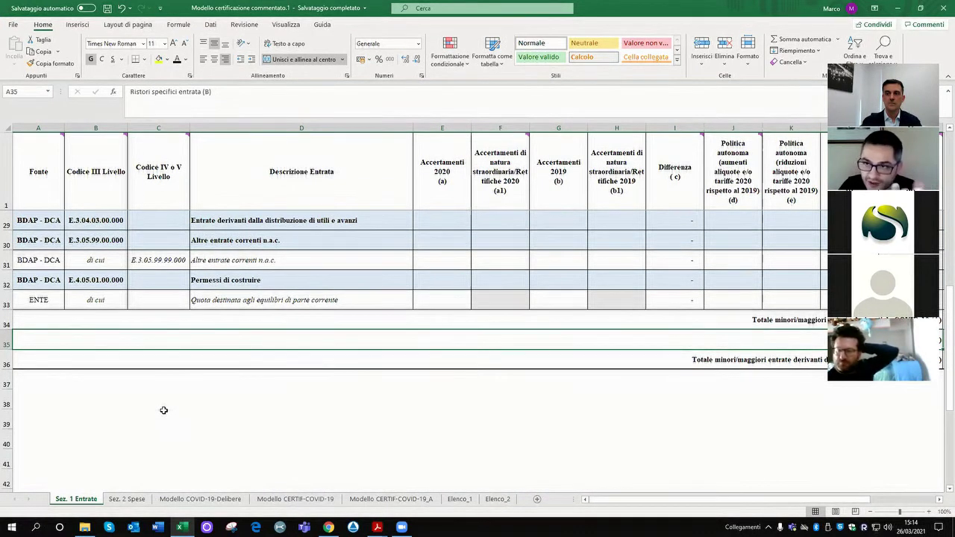
# Open the 03.25 Analitico ristori PDF from the ZZZ - Comunicazioni folder and read through its portal instructions on specific expenditure reimbursements.
pyautogui.click(84, 527)
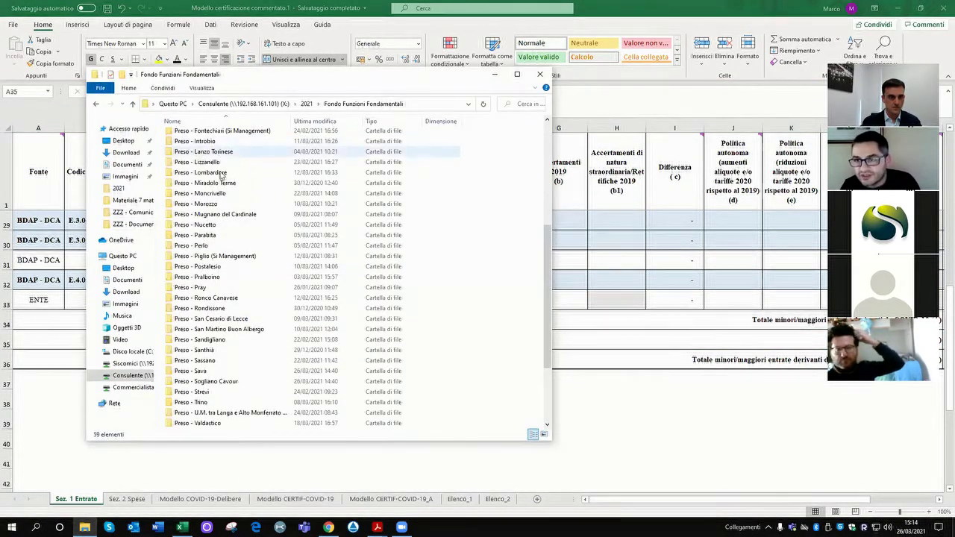
pyautogui.scroll(-4, 217, 162)
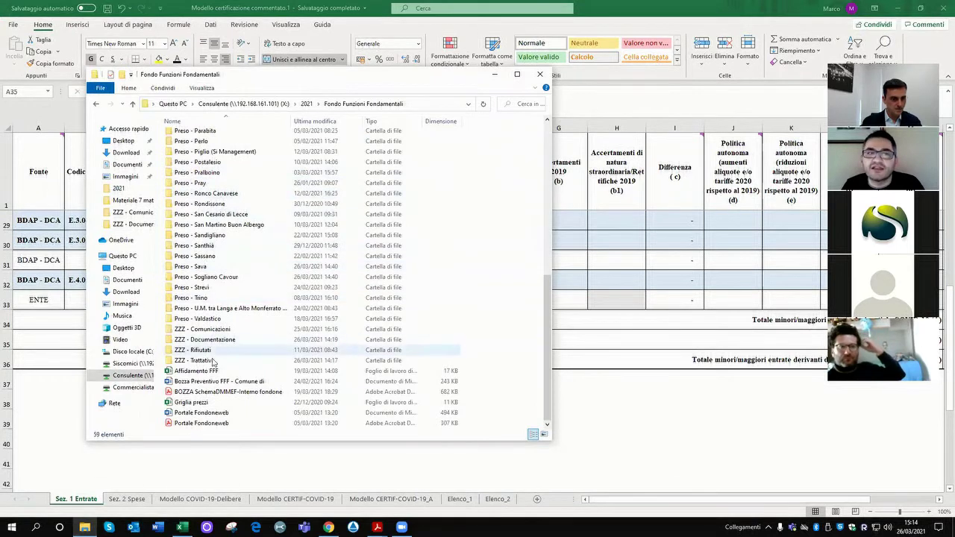
pyautogui.doubleClick(201, 329)
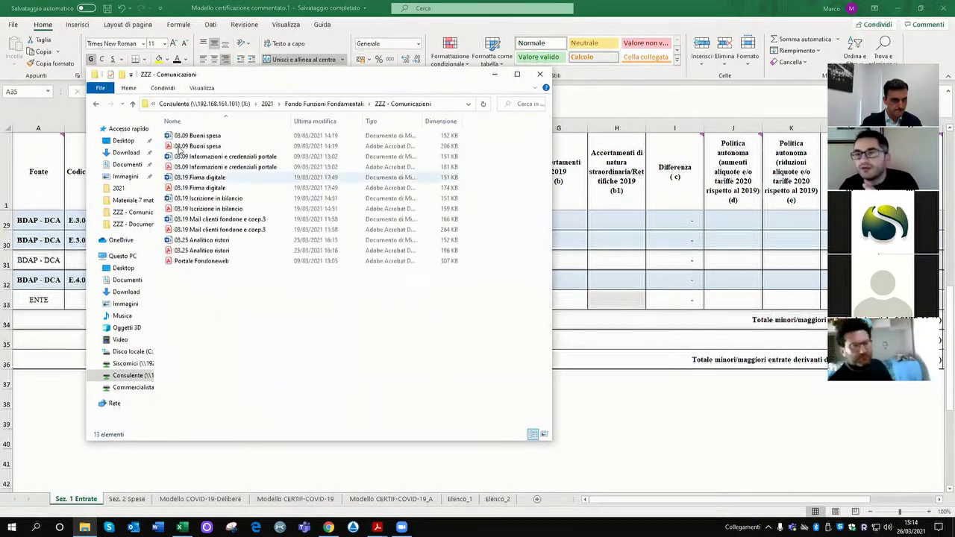
pyautogui.doubleClick(183, 252)
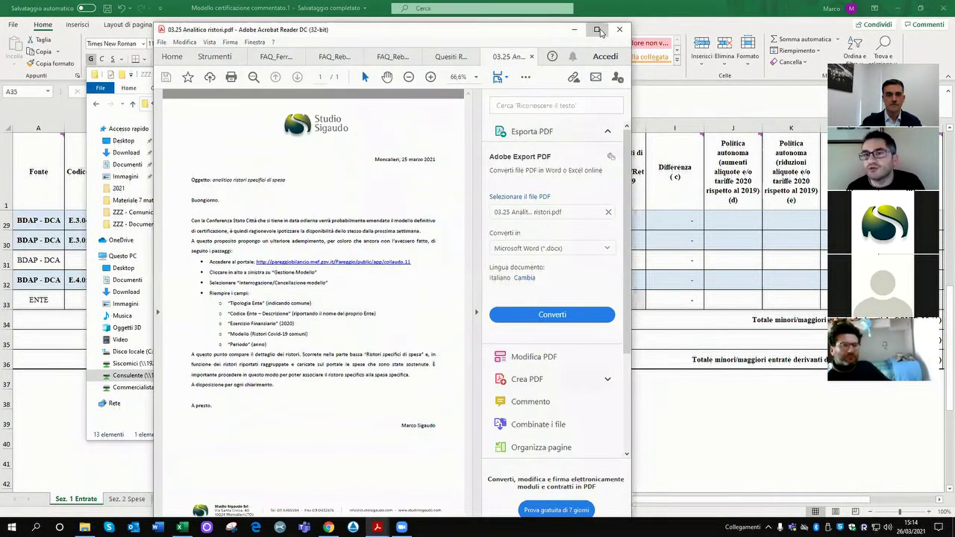
pyautogui.scroll(-5, 340, 214)
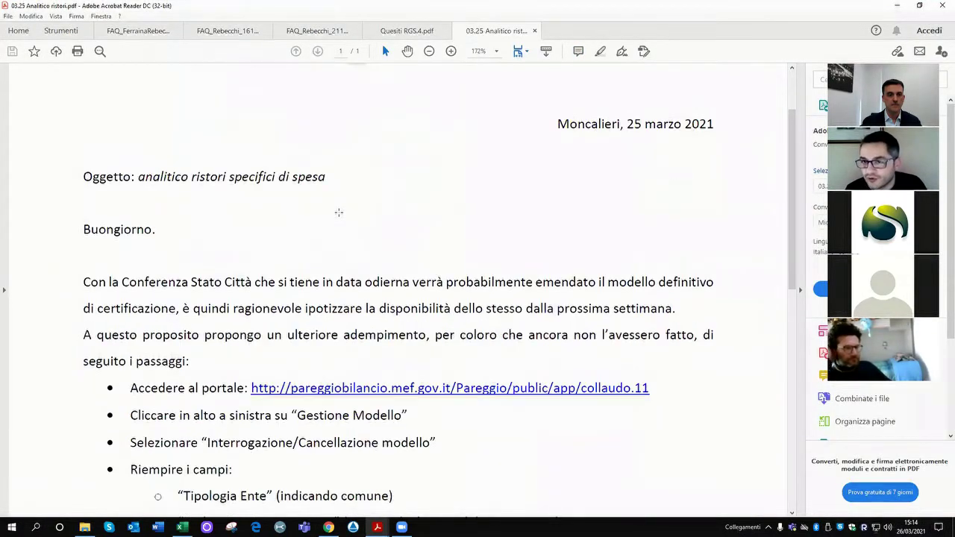
pyautogui.scroll(-3, 339, 215)
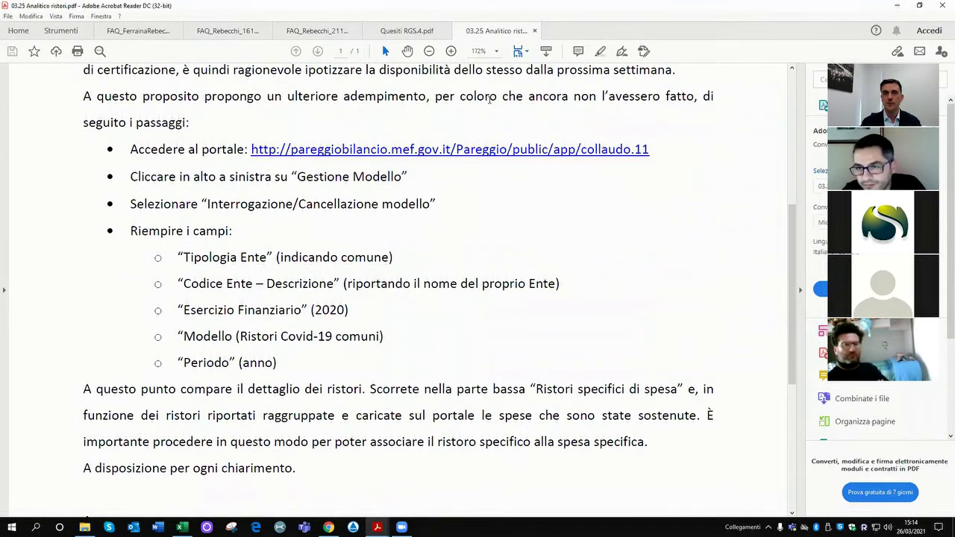
# Switch back to Excel and view the comment on cell N35 of the Ristori specifici entrata (B) row.
pyautogui.click(180, 528)
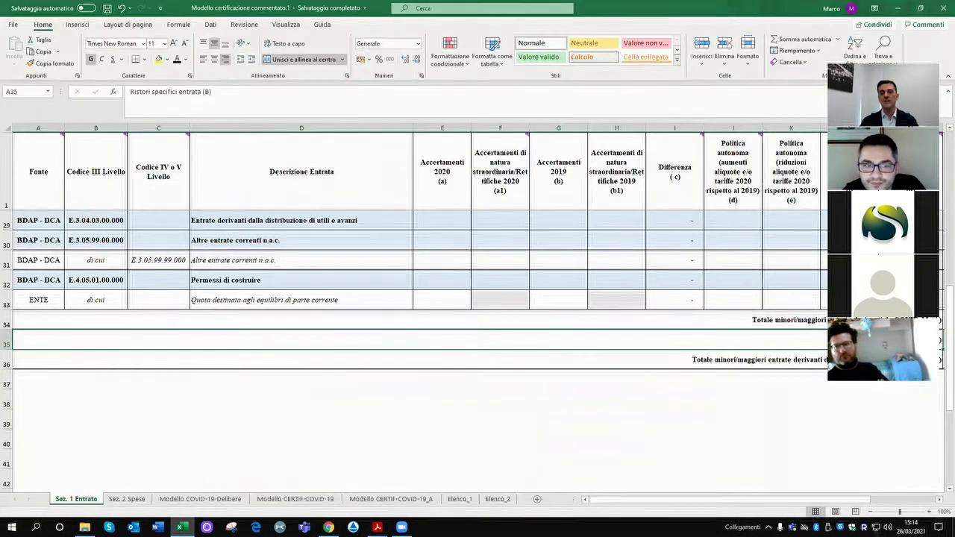
pyautogui.scroll(1, 429, 359)
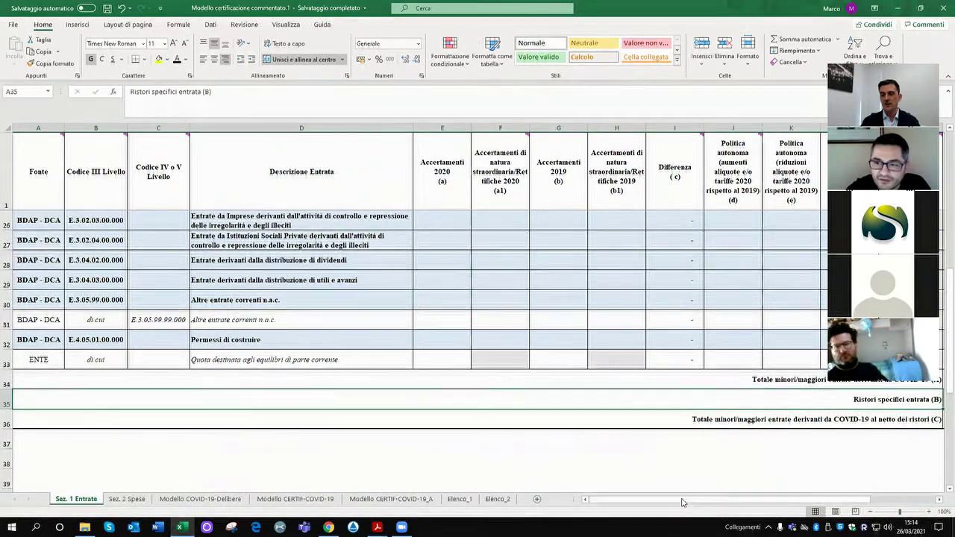
pyautogui.moveTo(691, 500); pyautogui.dragTo(869, 494)
pyautogui.click(785, 398)
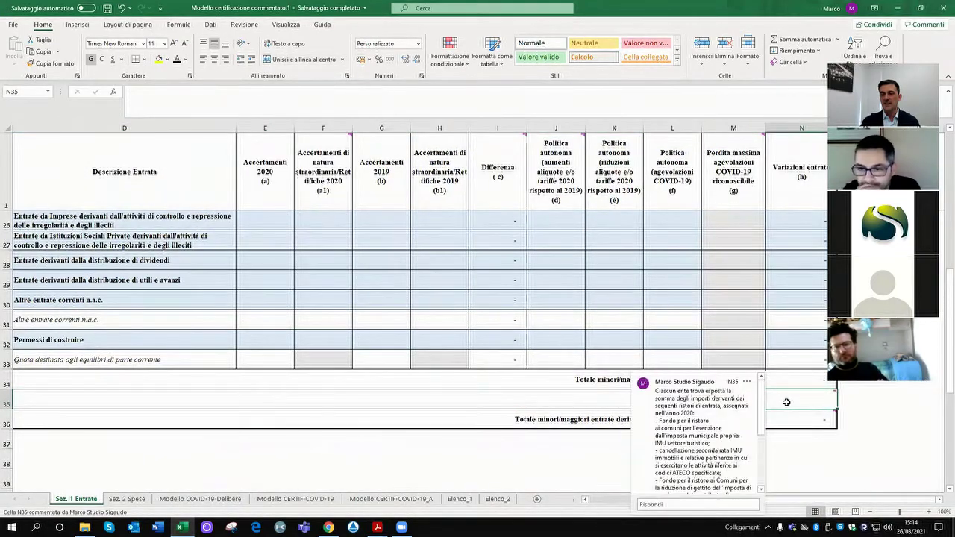
# Show the first columns and opening tax revenue rows of the Sez. 1 Entrate sheet.
pyautogui.moveTo(653, 499); pyautogui.dragTo(622, 510)
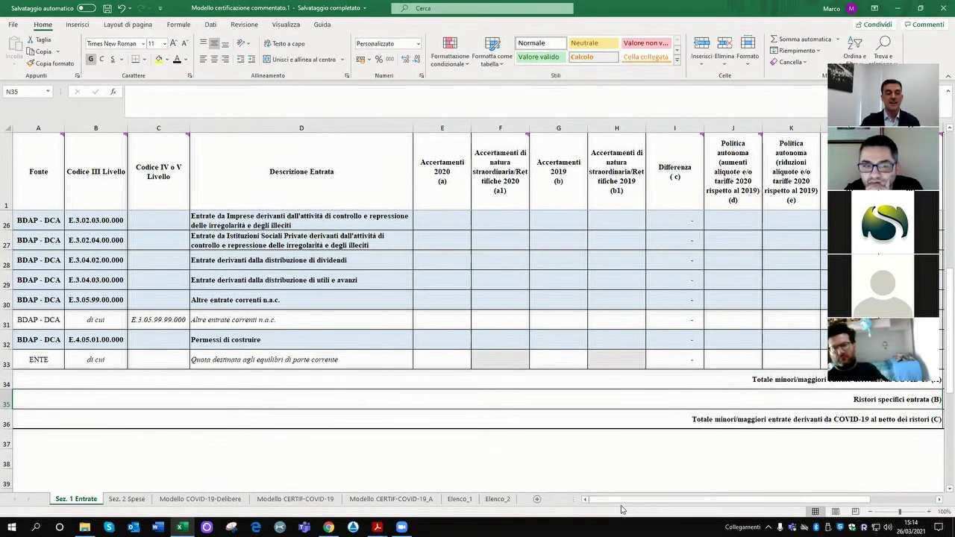
pyautogui.scroll(8, 94, 347)
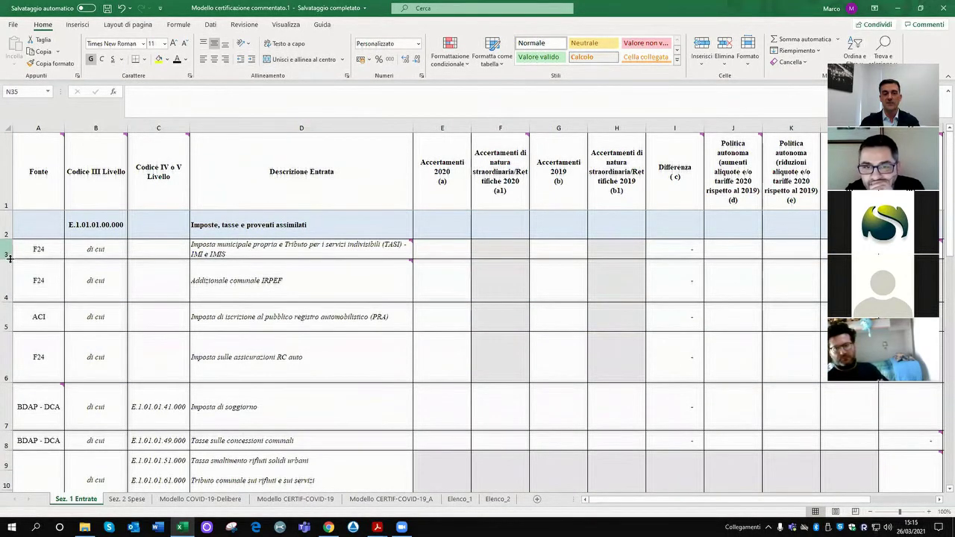
pyautogui.moveTo(399, 279)
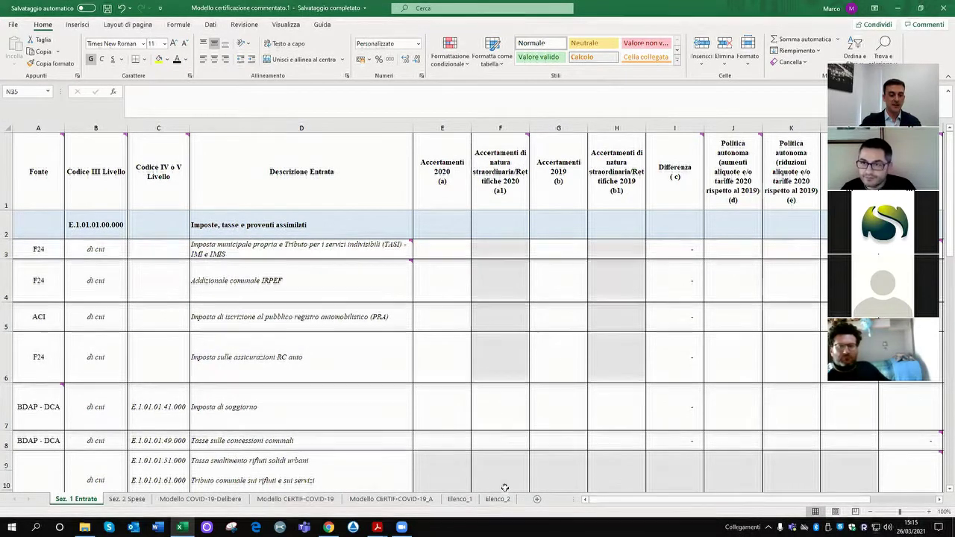
# Switch to Chrome to view the Faq Arconet del 17 marzo document, and return to the Excel workbook.
pyautogui.click(328, 528)
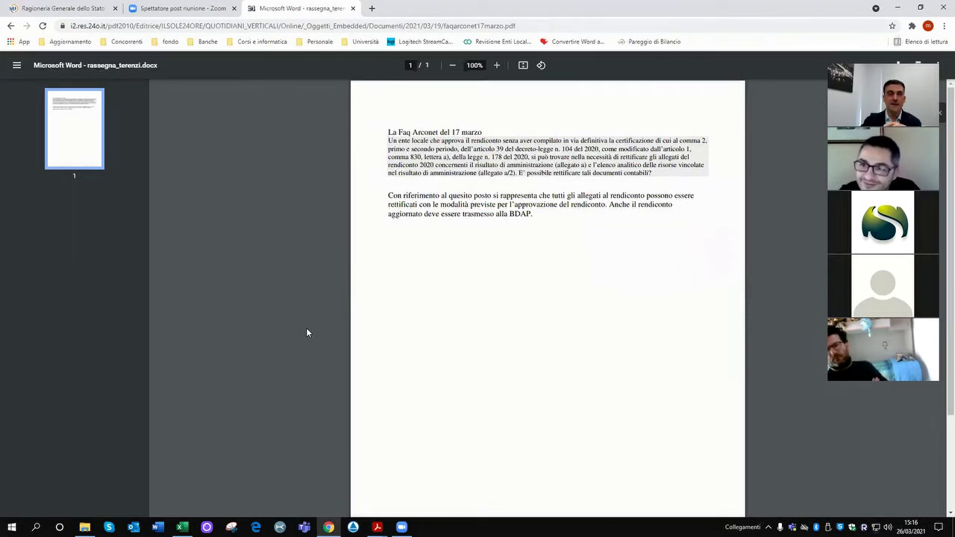
pyautogui.click(180, 526)
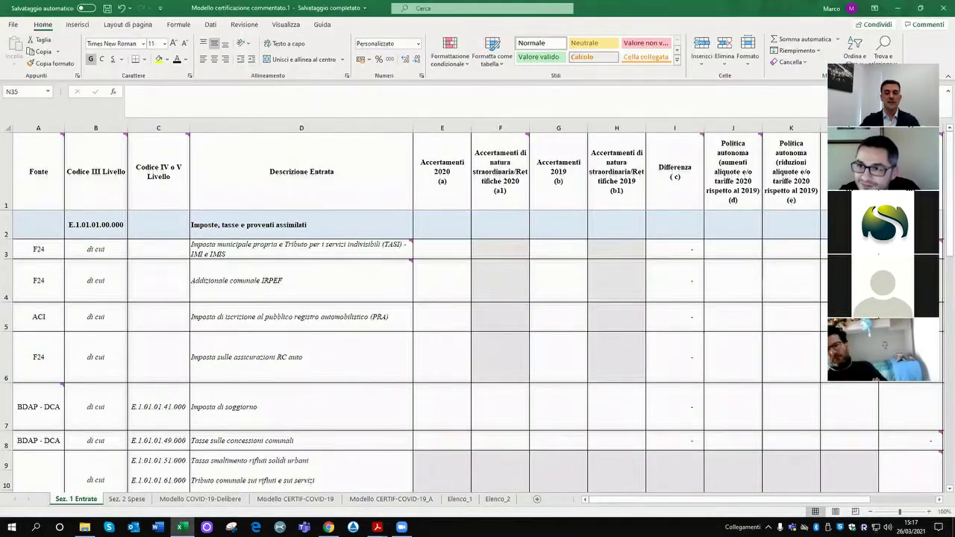